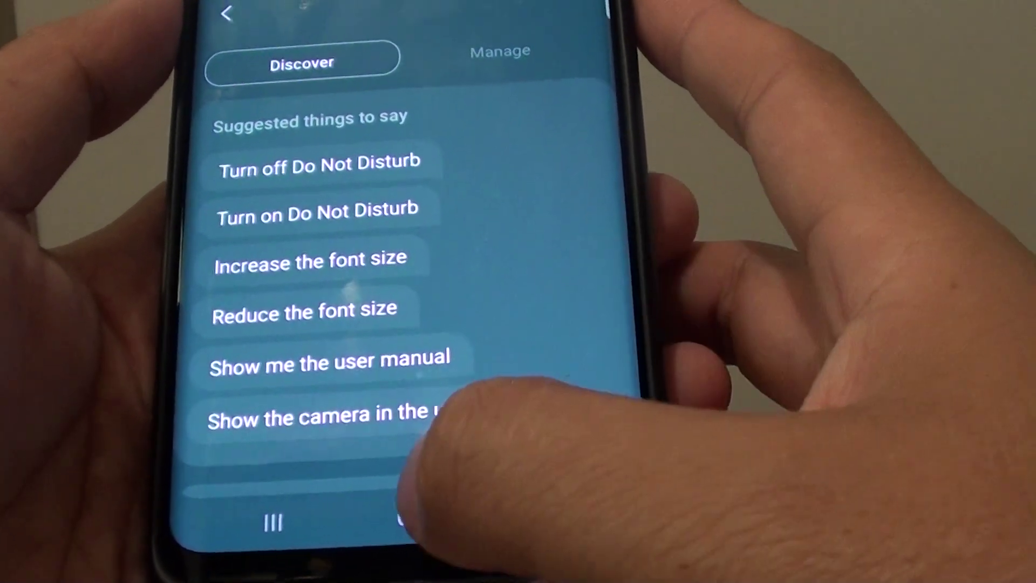
Step: Return to the home screen, then reopen the Settings suggested commands from Bixby Home
left_click(409, 509)
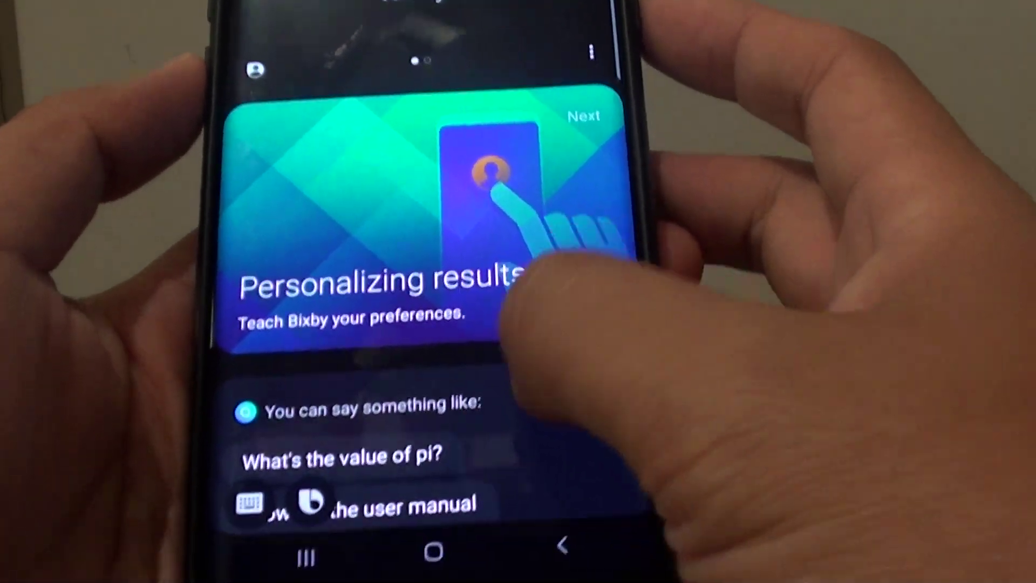
left_click_drag(566, 324, 283, 324)
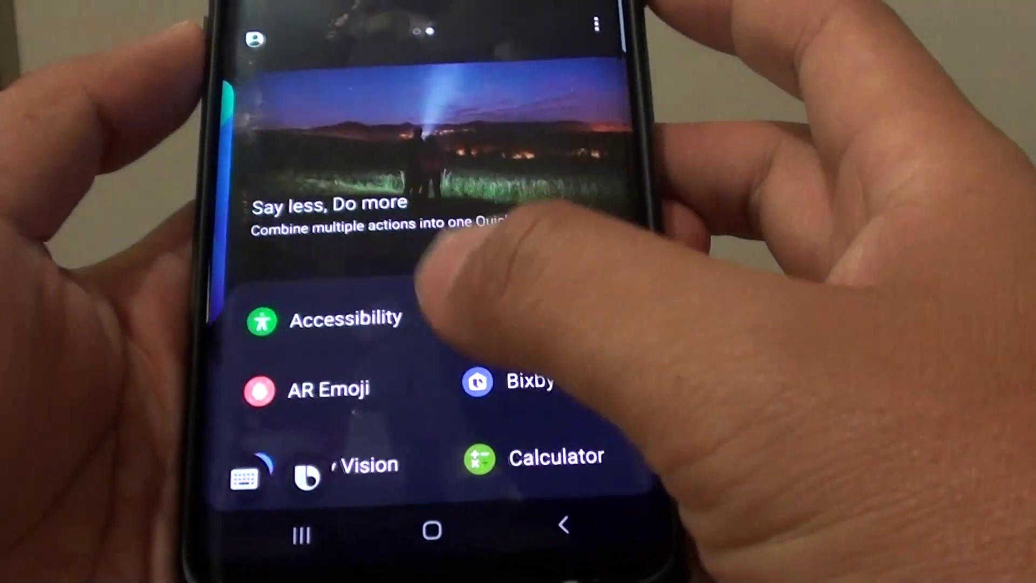
left_click_drag(469, 445, 469, 122)
left_click_drag(470, 365, 470, 243)
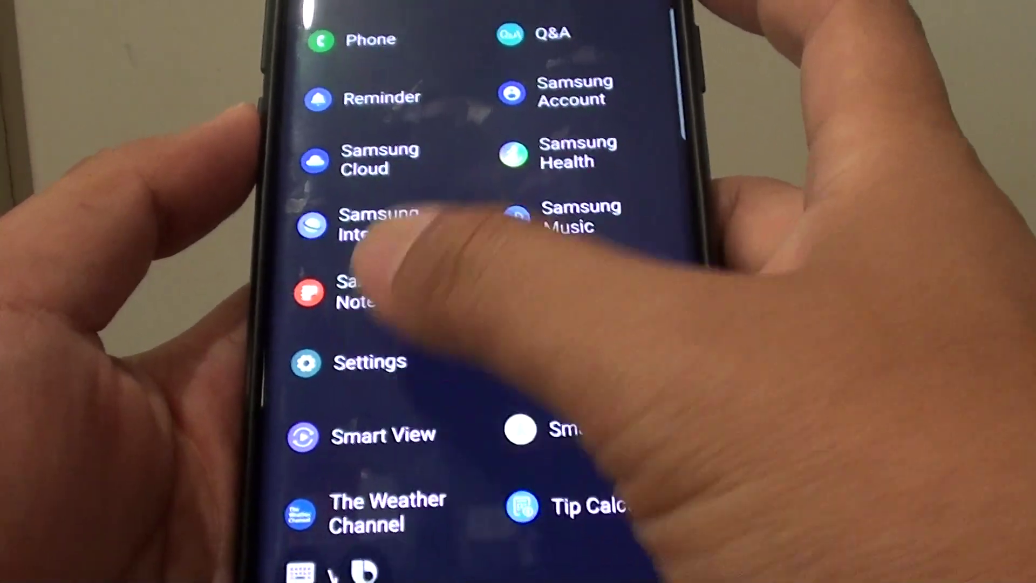
left_click(356, 372)
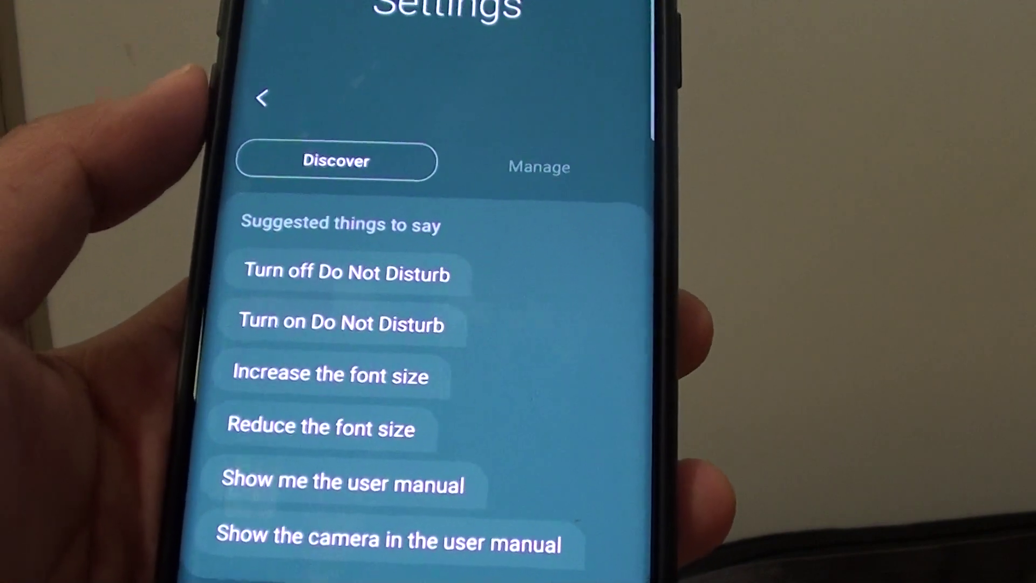
scroll(340, 308, "down", 3)
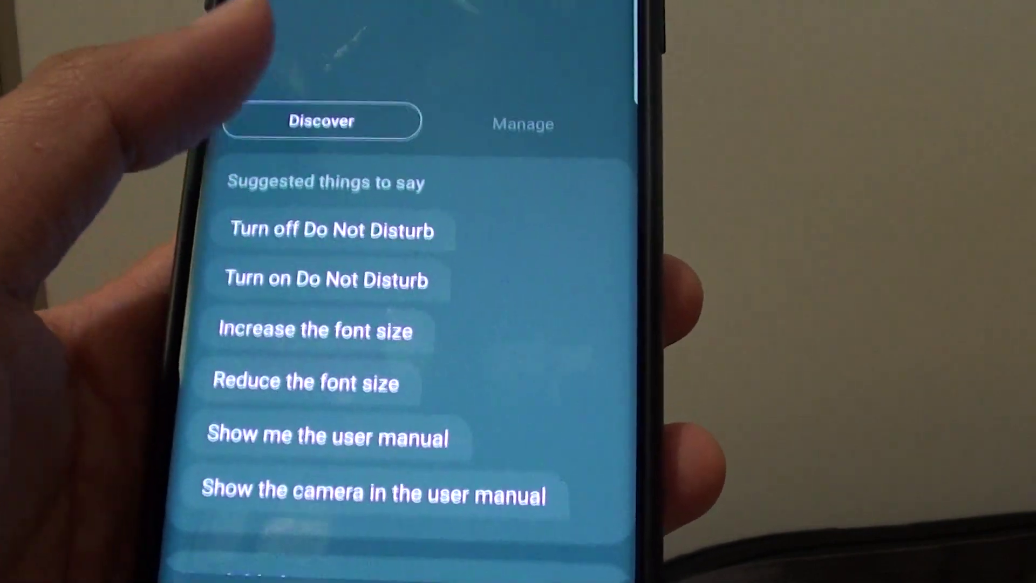